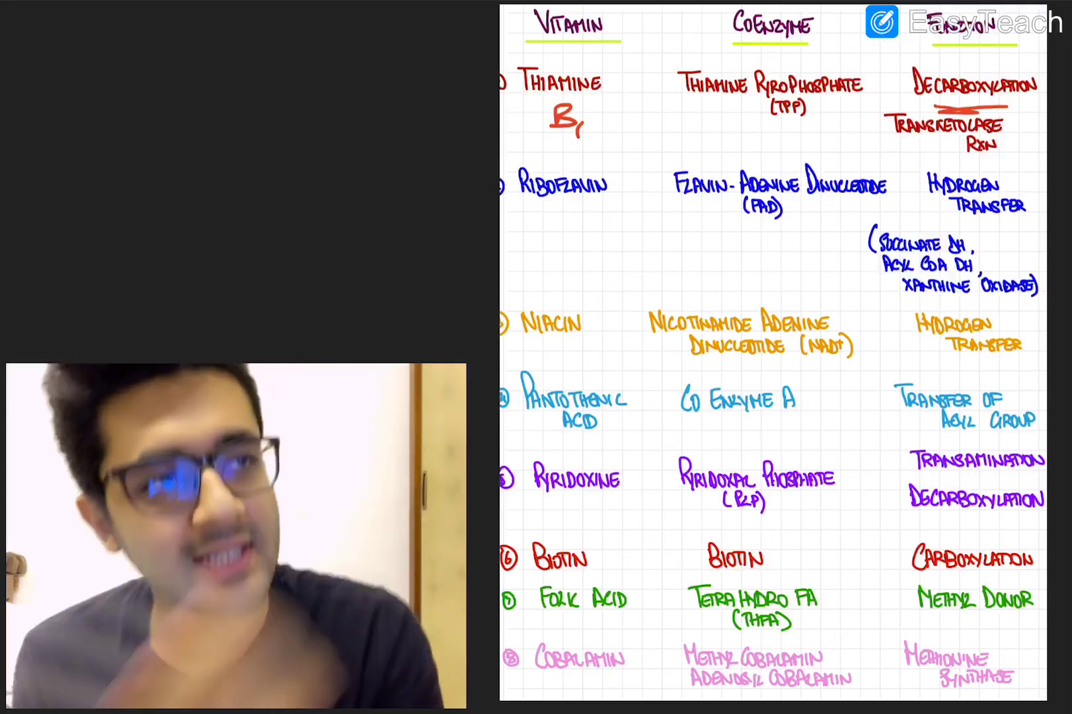
Strike through Transketolase and Succinate DH, and underline Riboflavin and FAD in red
drag(863, 143, 925, 122)
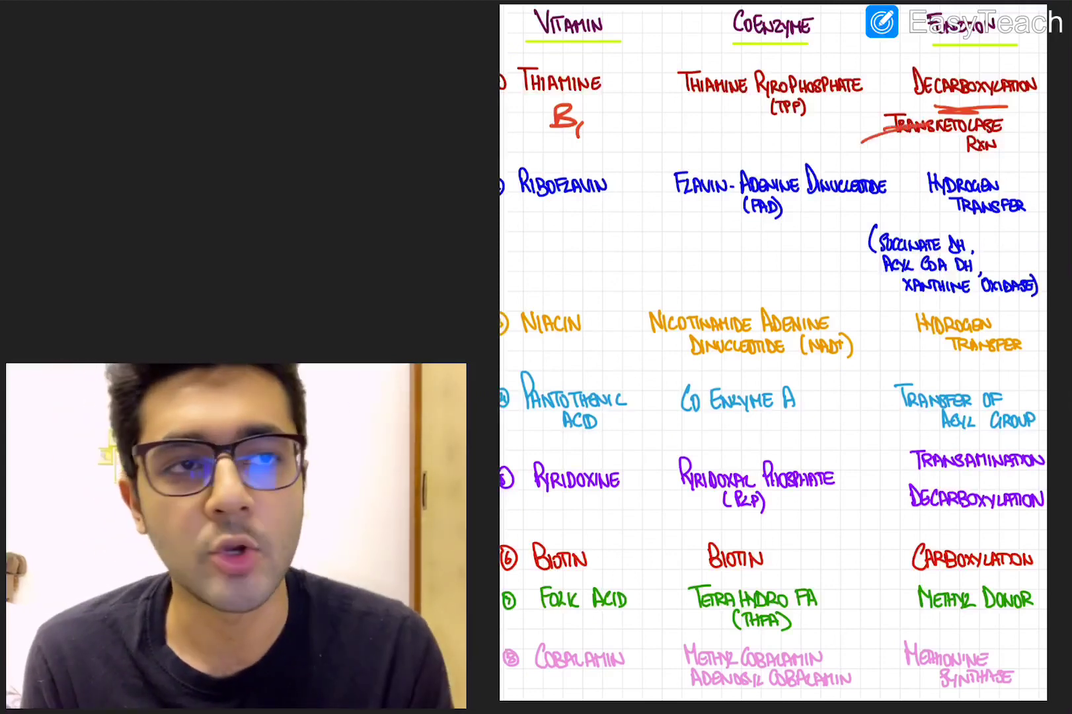
drag(523, 214, 583, 191)
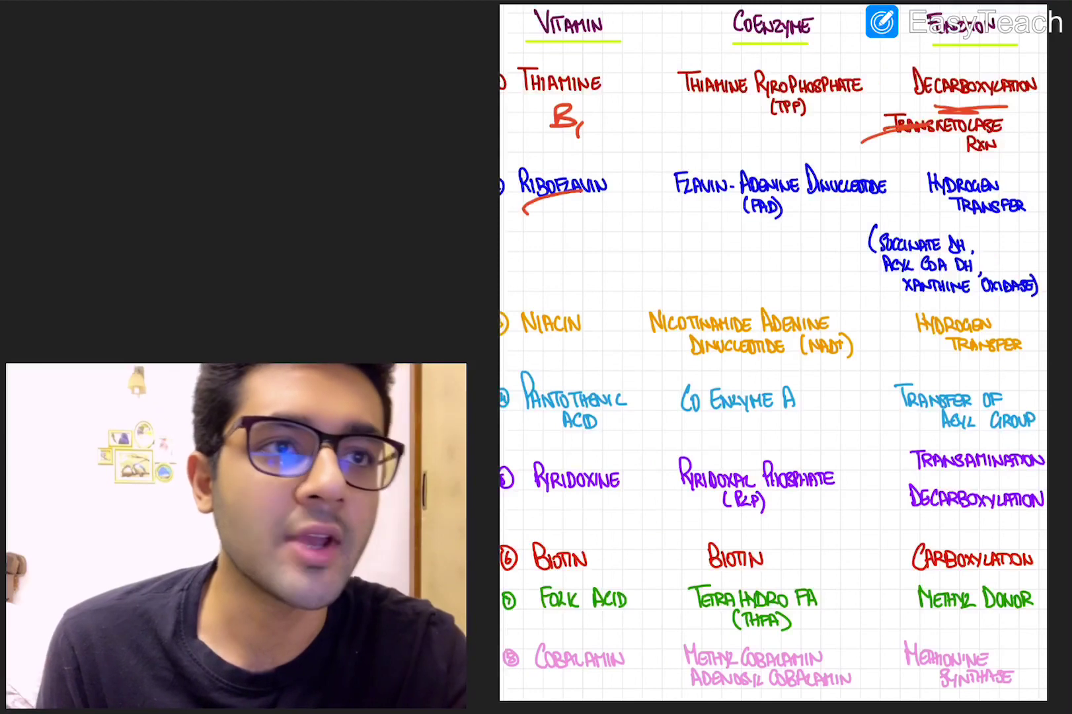
drag(741, 238, 820, 223)
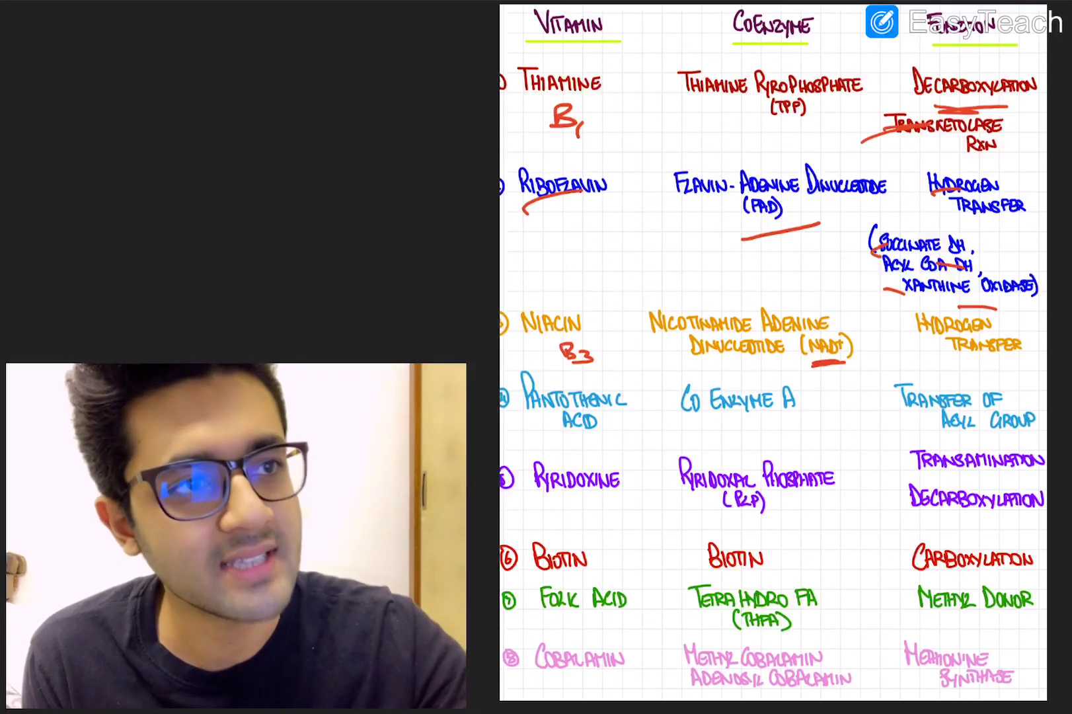
drag(873, 249, 913, 237)
Strike through Acyl CoA DH, begin the B5 label, and underline Co Enzyme A
drag(861, 272, 900, 255)
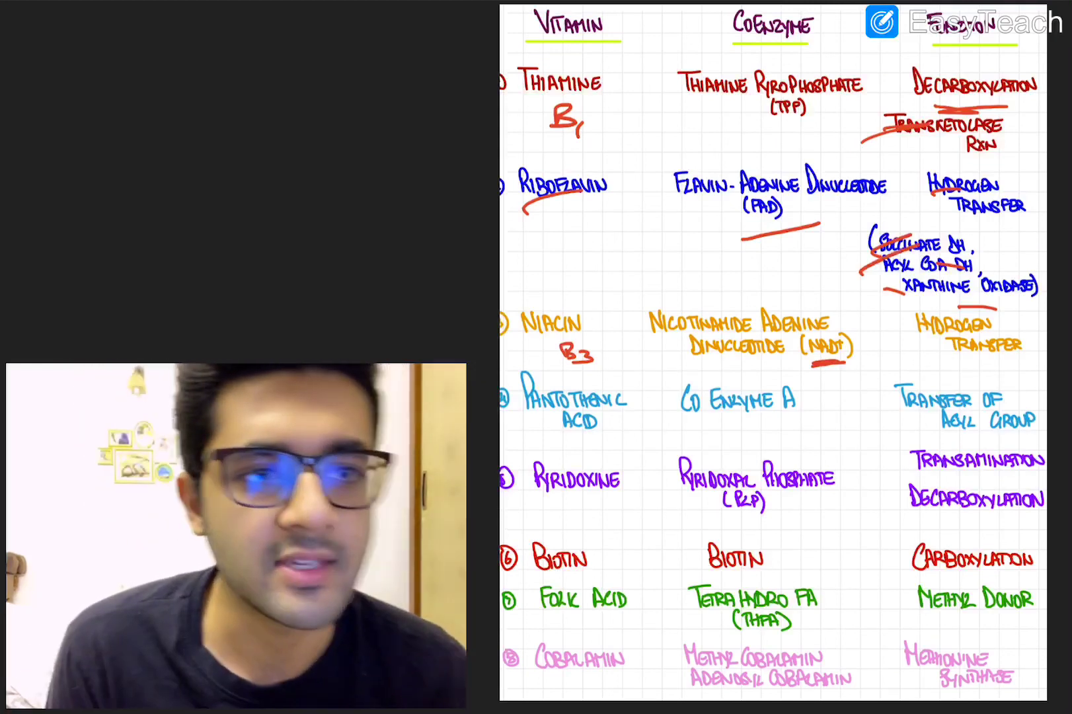
click(613, 434)
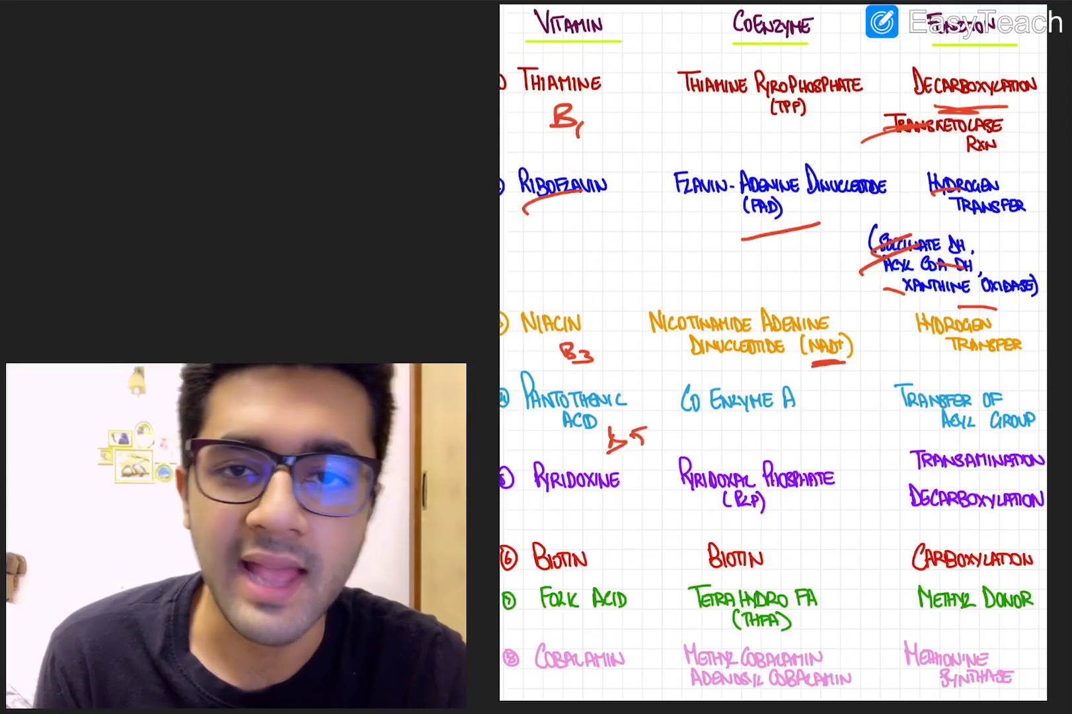
drag(763, 425, 791, 422)
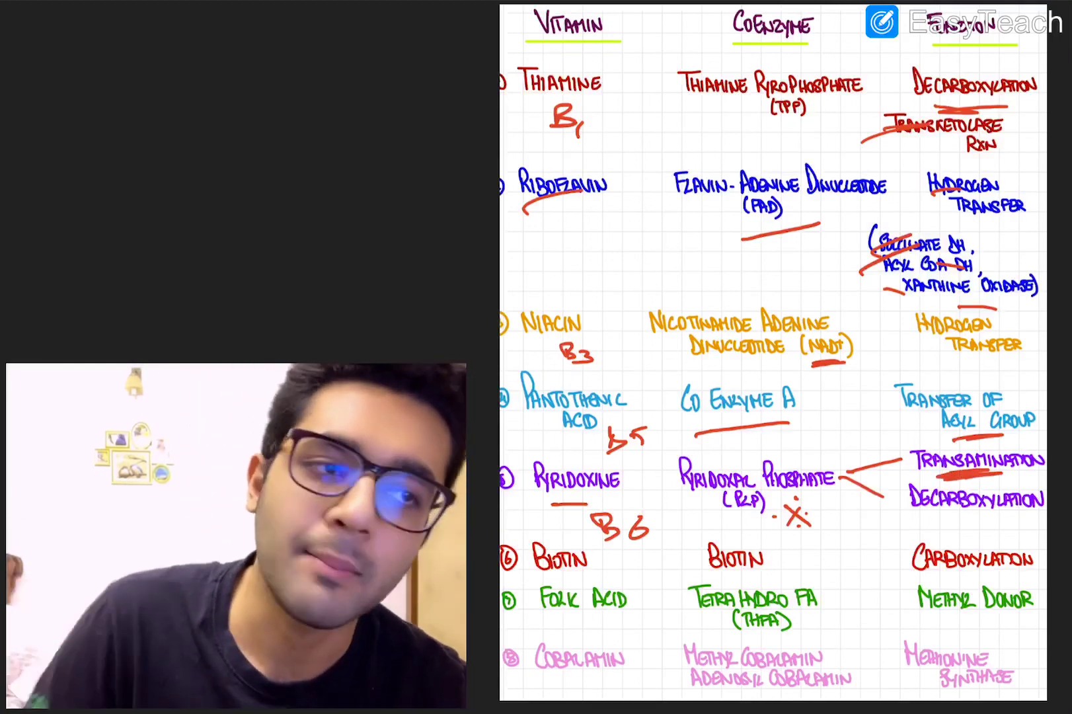
Underline Decarboxylation in the pyridoxine row and circle Biotin in red
drag(938, 526, 991, 521)
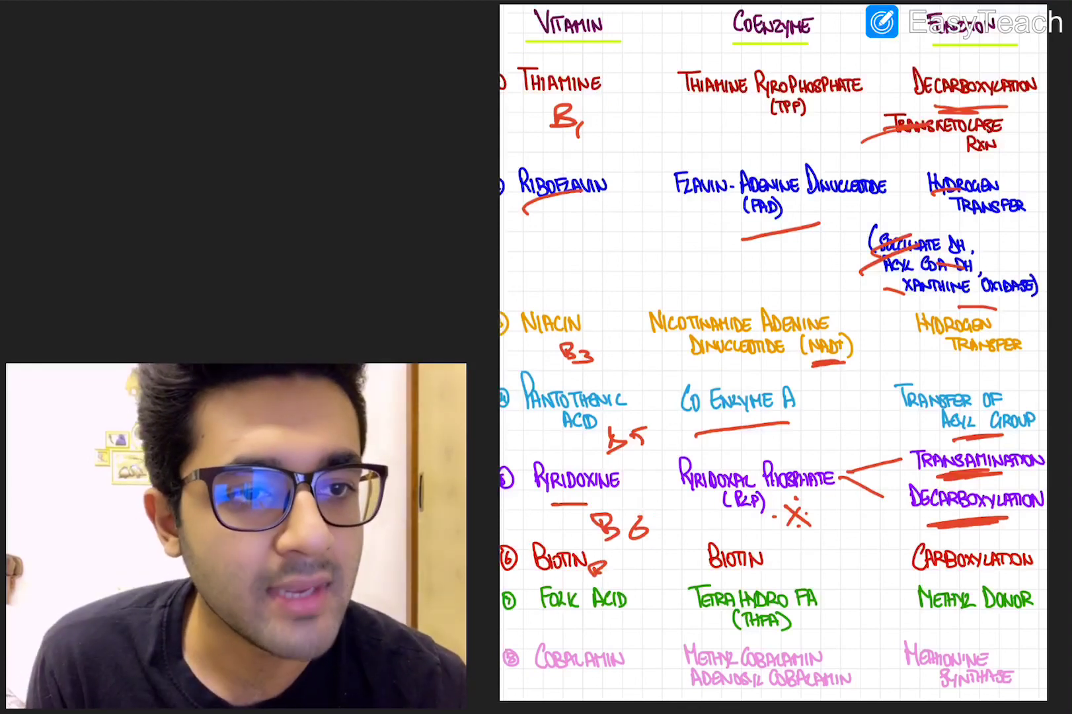
drag(703, 557, 708, 553)
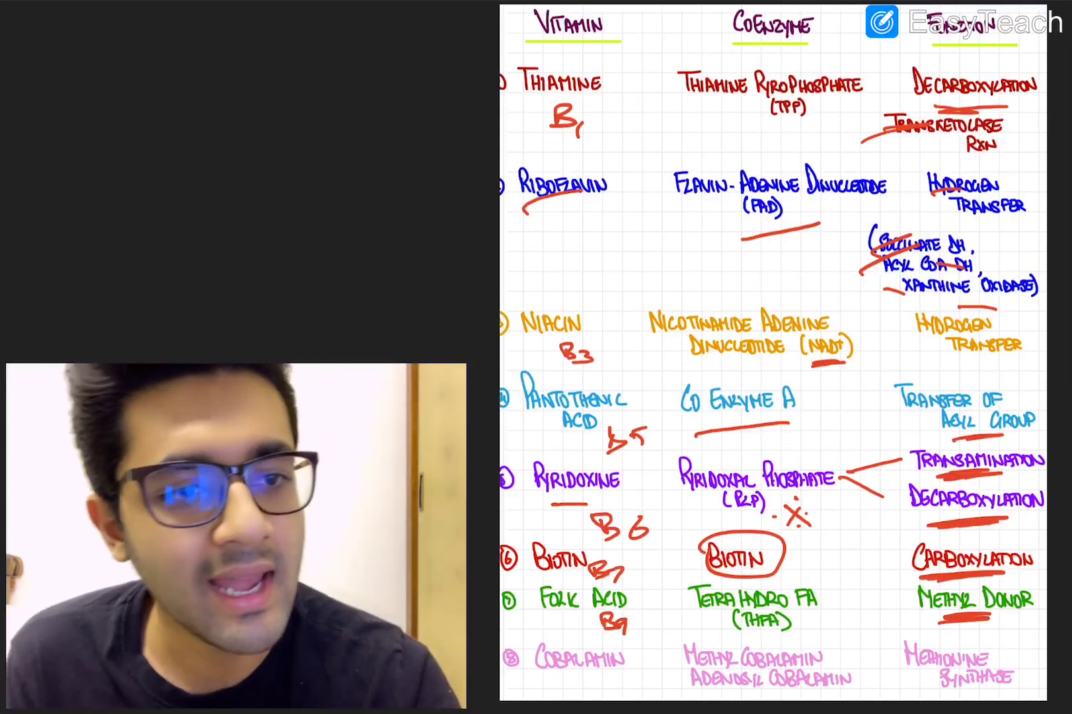
Begin writing the red B12 label below Cobalamin
drag(586, 674, 597, 694)
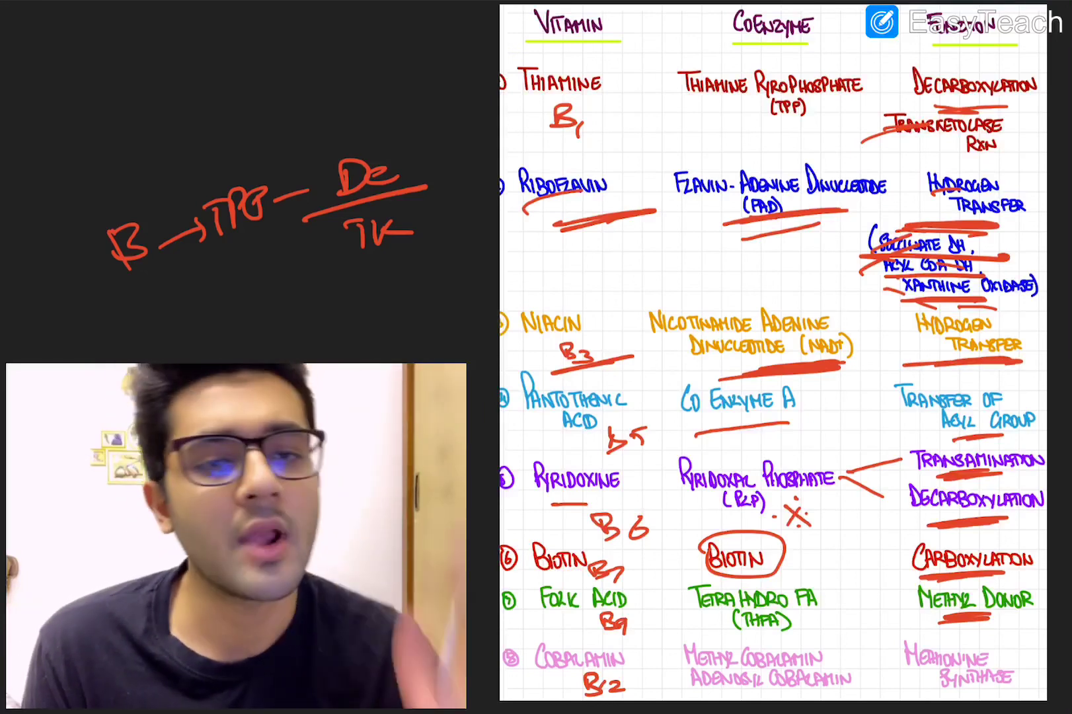
Underline beside Pantothenic Acid and circle Co Enzyme A in red
drag(558, 429, 522, 434)
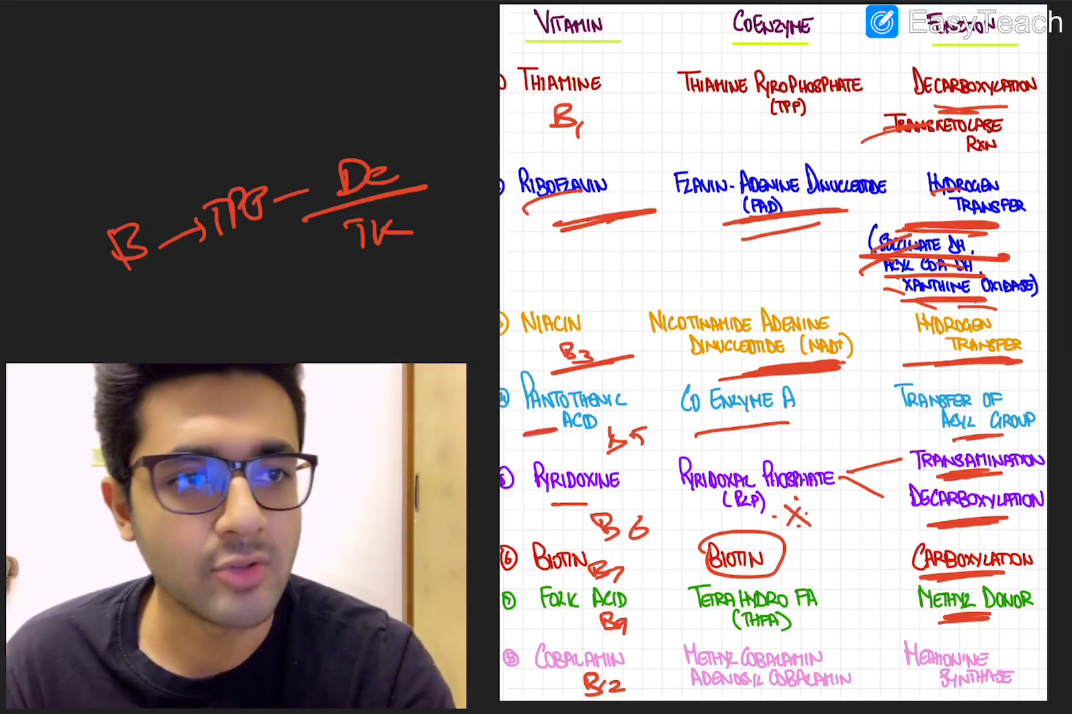
drag(694, 381, 703, 383)
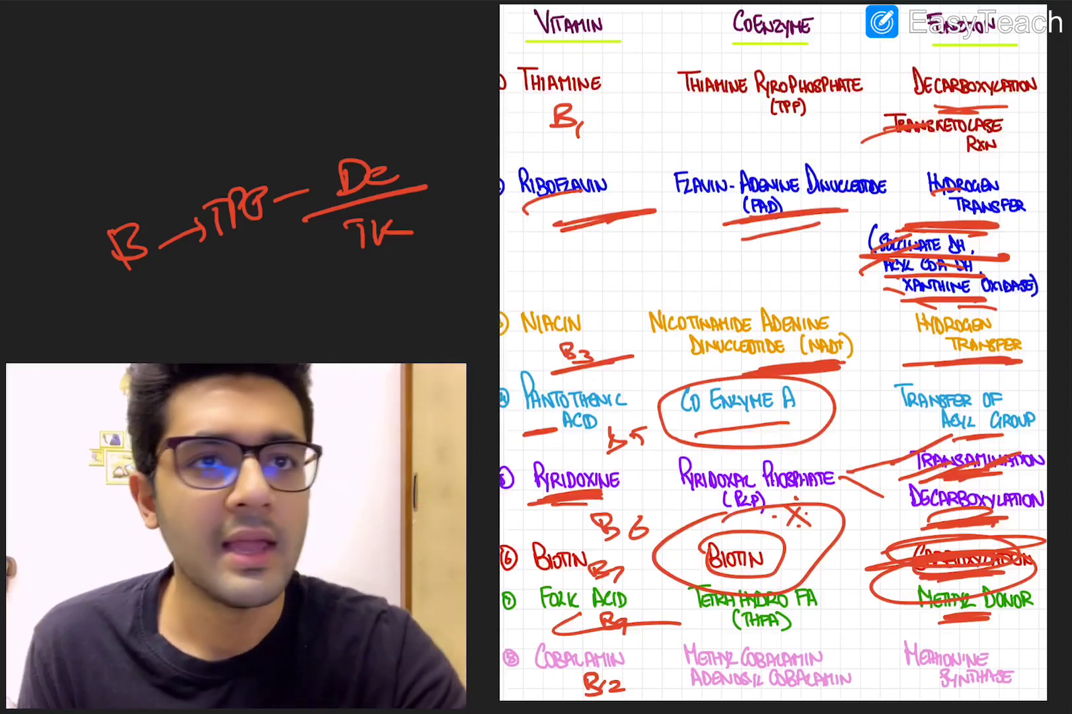
Draw a red circled C in the left margin to start the vitamin C note
drag(88, 88, 125, 126)
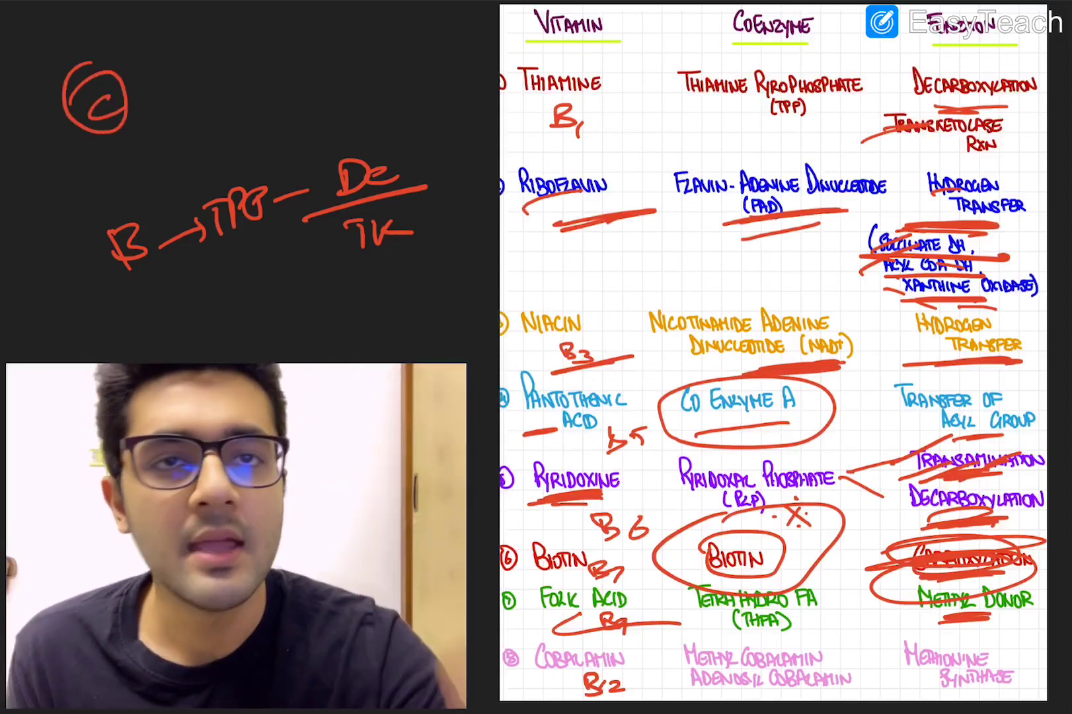